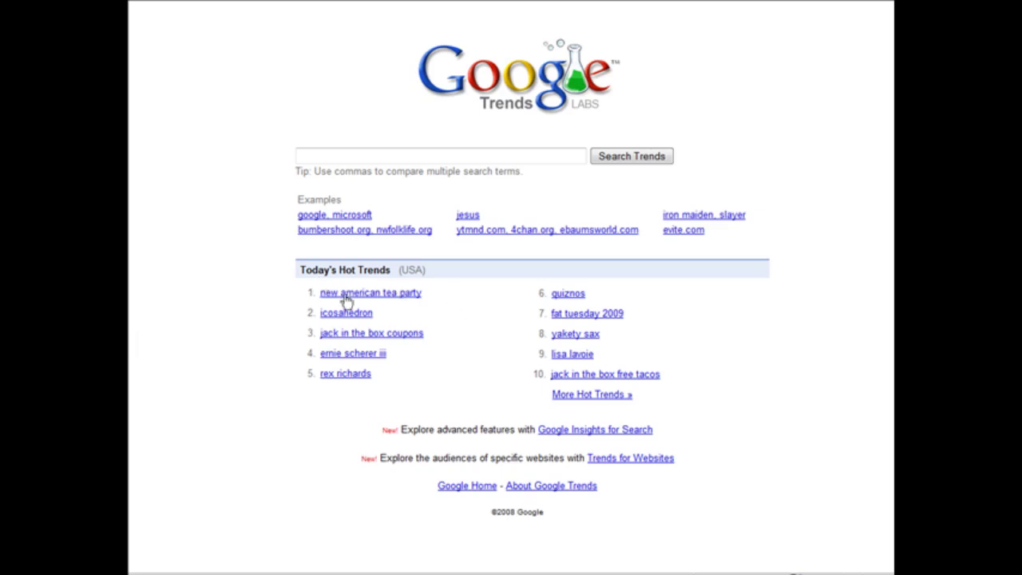
- Show the full Hot Trends list of 100 US searches for Feb 24, 2009
{"action": "left_click", "coordinate": [589, 396]}
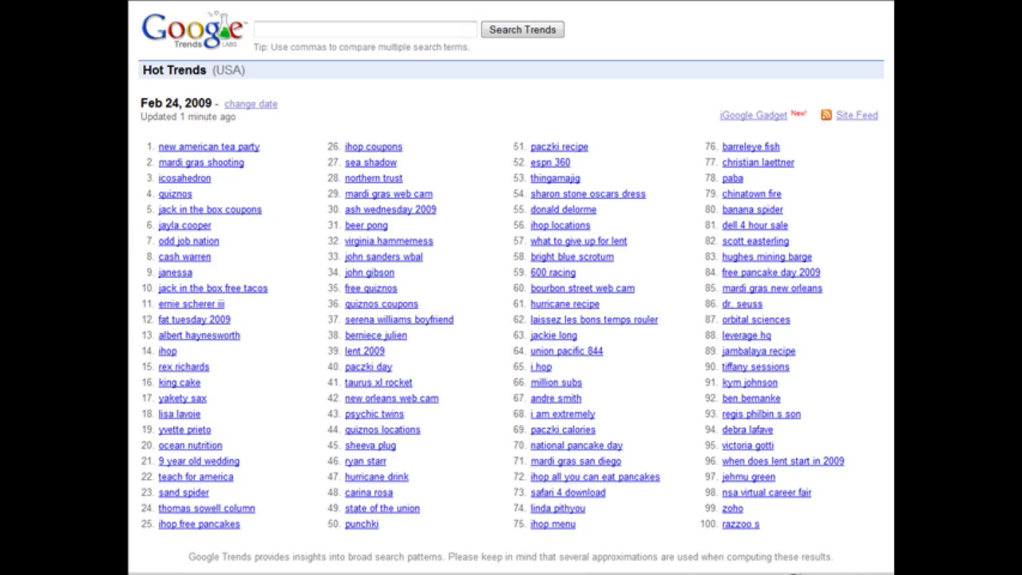
{"action": "key", "text": "alt+Left"}
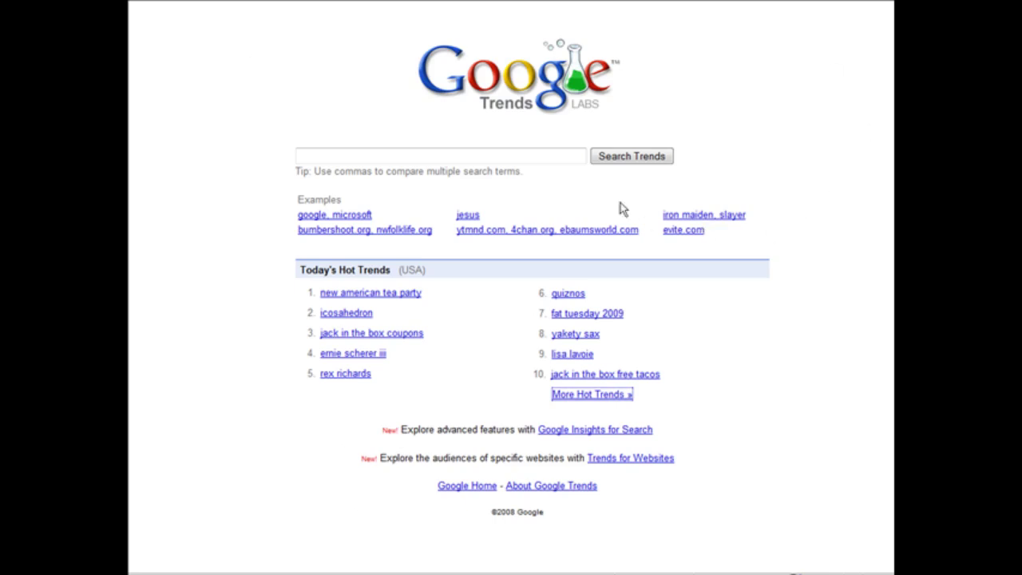
{"action": "left_click", "coordinate": [790, 133]}
- Open Google Insights for Search with region Worldwide and time range Last 30 days
{"action": "left_click", "coordinate": [599, 432]}
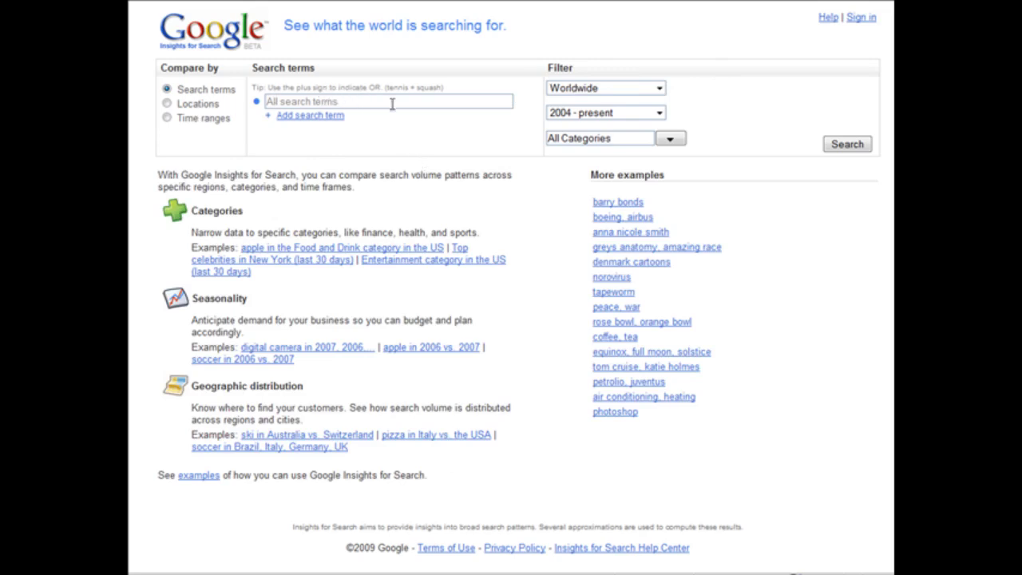
{"action": "left_click", "coordinate": [658, 89]}
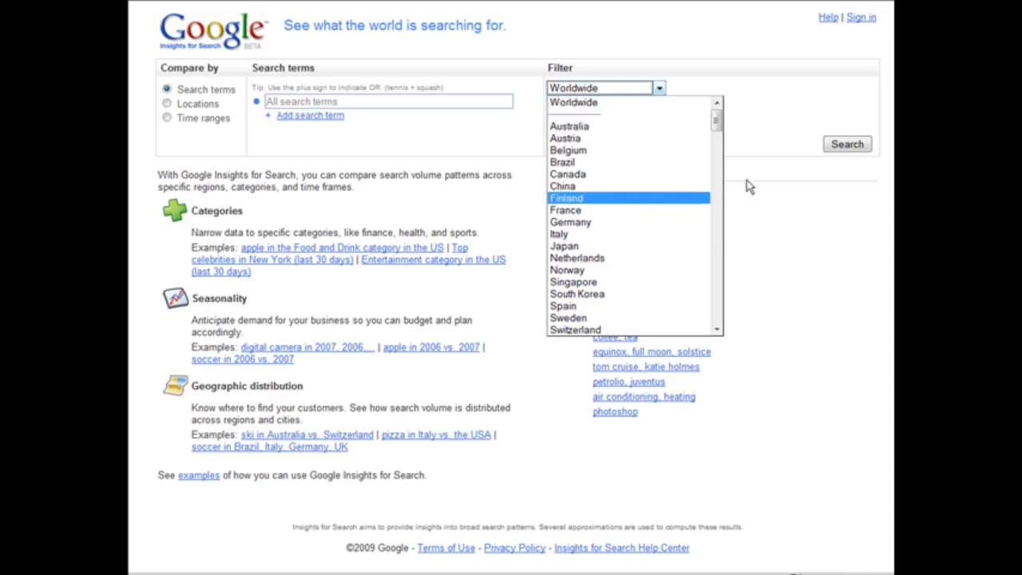
{"action": "left_click", "coordinate": [721, 62]}
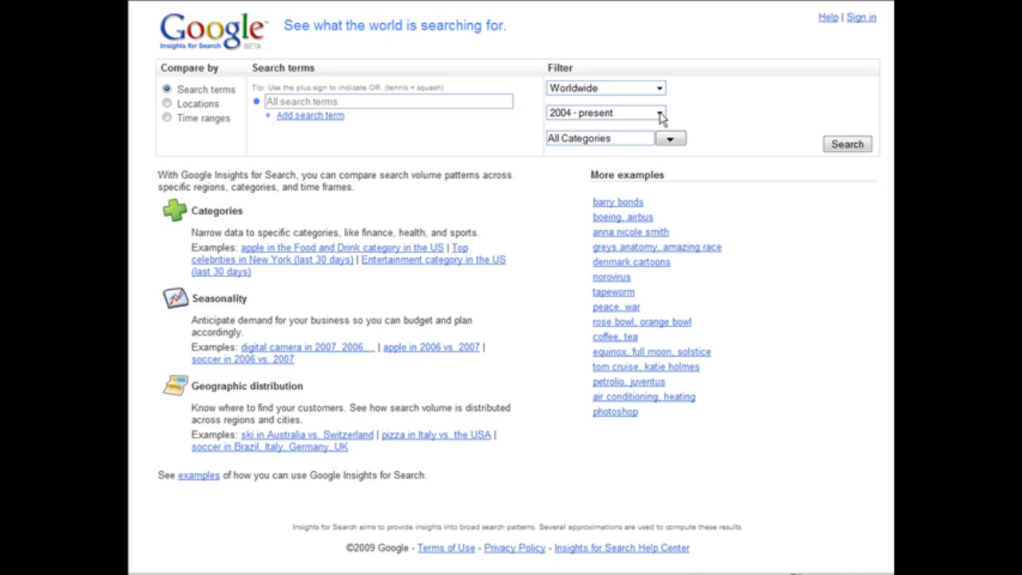
{"action": "left_click", "coordinate": [659, 117]}
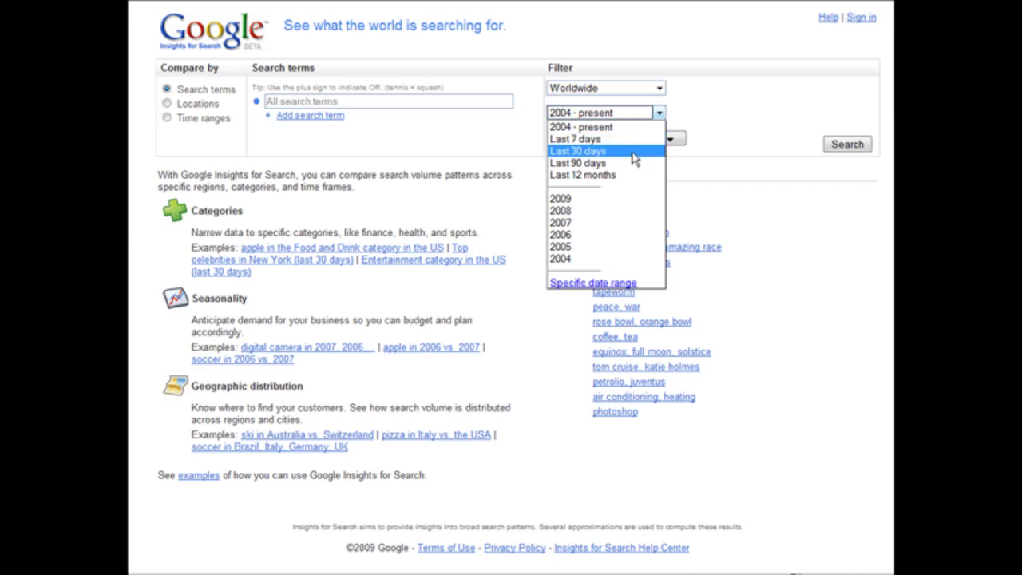
{"action": "left_click", "coordinate": [634, 154]}
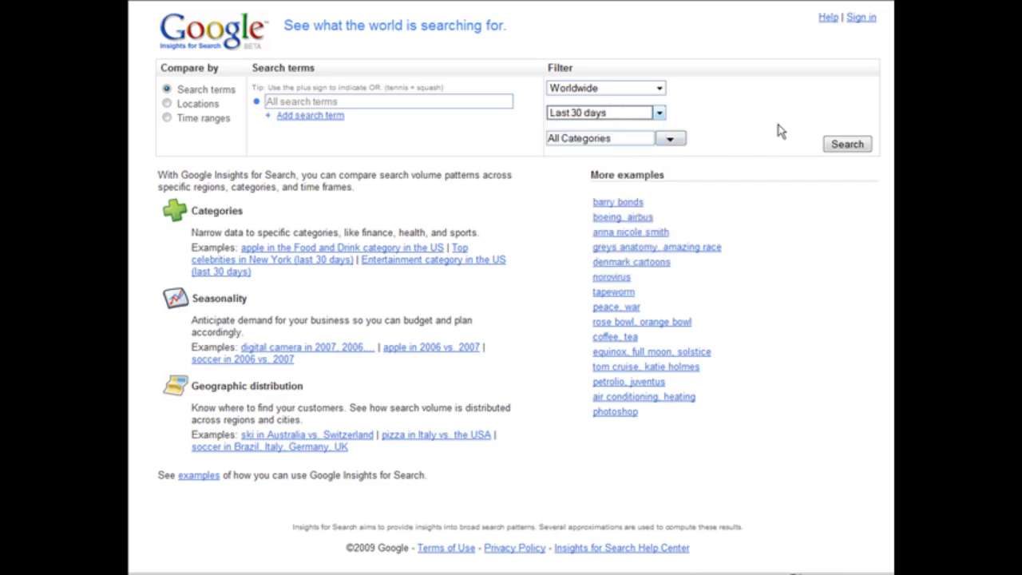
- Choose the Health category and run the search
{"action": "left_click", "coordinate": [669, 142]}
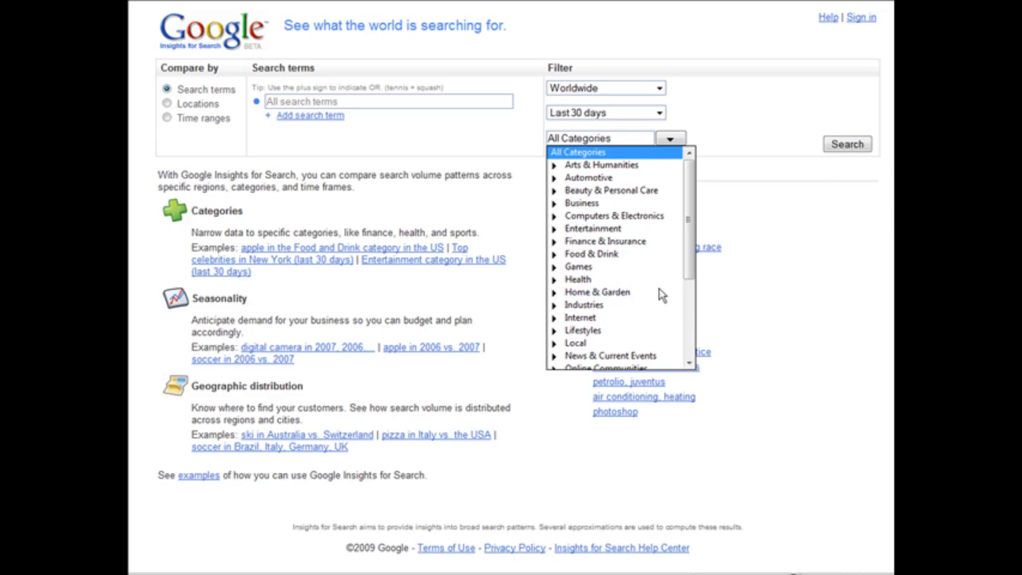
{"action": "scroll", "coordinate": [661, 291], "scroll_direction": "down", "scroll_amount": 1}
{"action": "scroll", "coordinate": [661, 291], "scroll_direction": "down", "scroll_amount": 1}
{"action": "scroll", "coordinate": [662, 295], "scroll_direction": "down", "scroll_amount": 1}
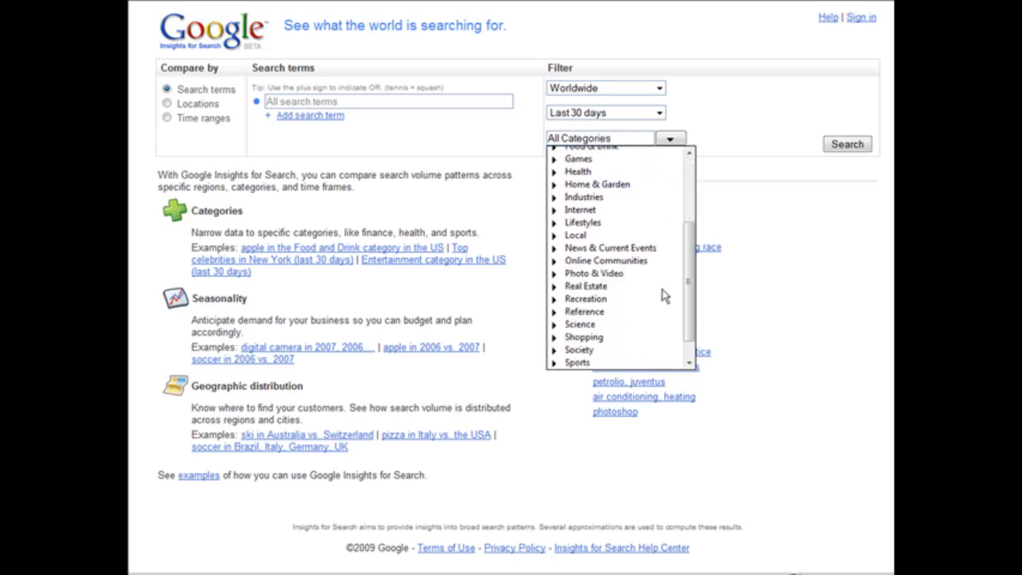
{"action": "scroll", "coordinate": [663, 295], "scroll_direction": "down", "scroll_amount": 1}
{"action": "scroll", "coordinate": [615, 298], "scroll_direction": "up", "scroll_amount": 2}
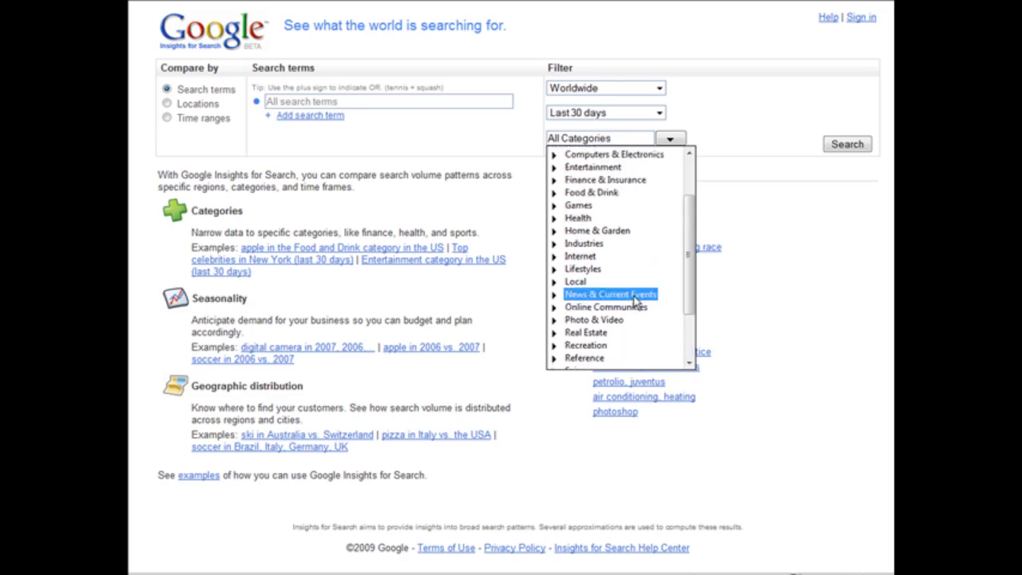
{"action": "scroll", "coordinate": [631, 299], "scroll_direction": "up", "scroll_amount": 1}
{"action": "scroll", "coordinate": [639, 297], "scroll_direction": "up", "scroll_amount": 1}
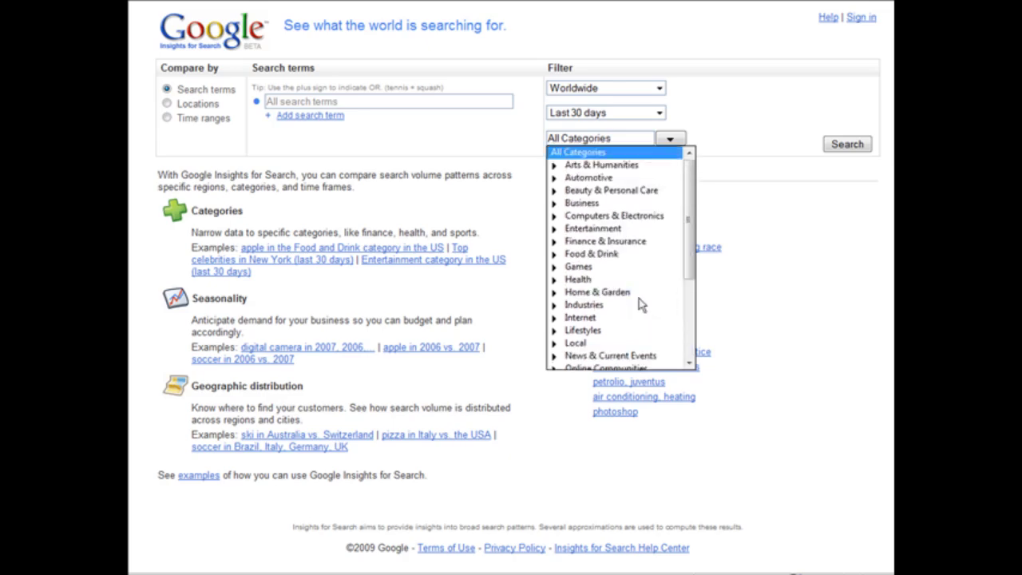
{"action": "left_click", "coordinate": [581, 279]}
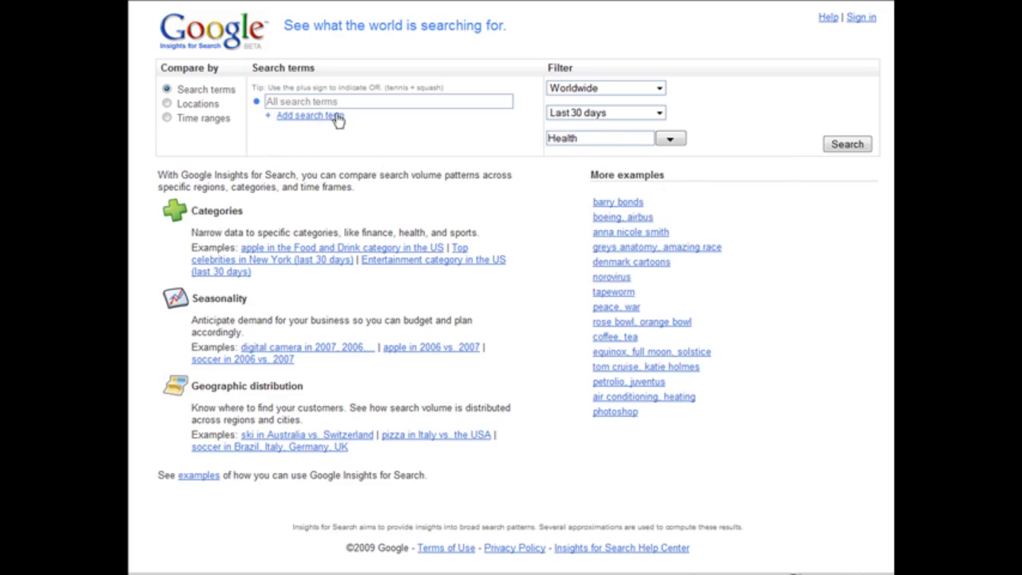
{"action": "left_click", "coordinate": [845, 146]}
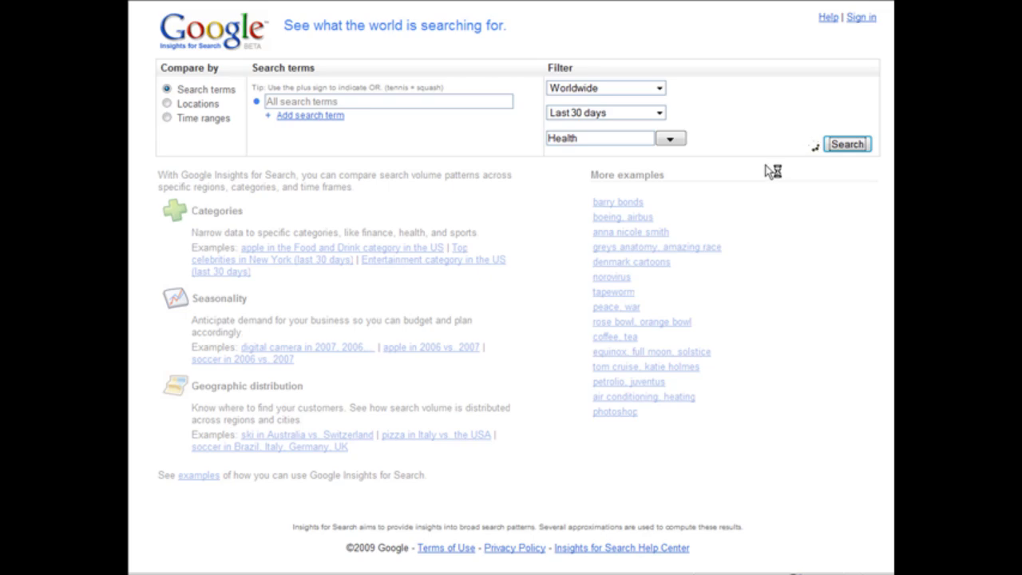
{"action": "scroll", "coordinate": [445, 244], "scroll_direction": "down", "scroll_amount": 1}
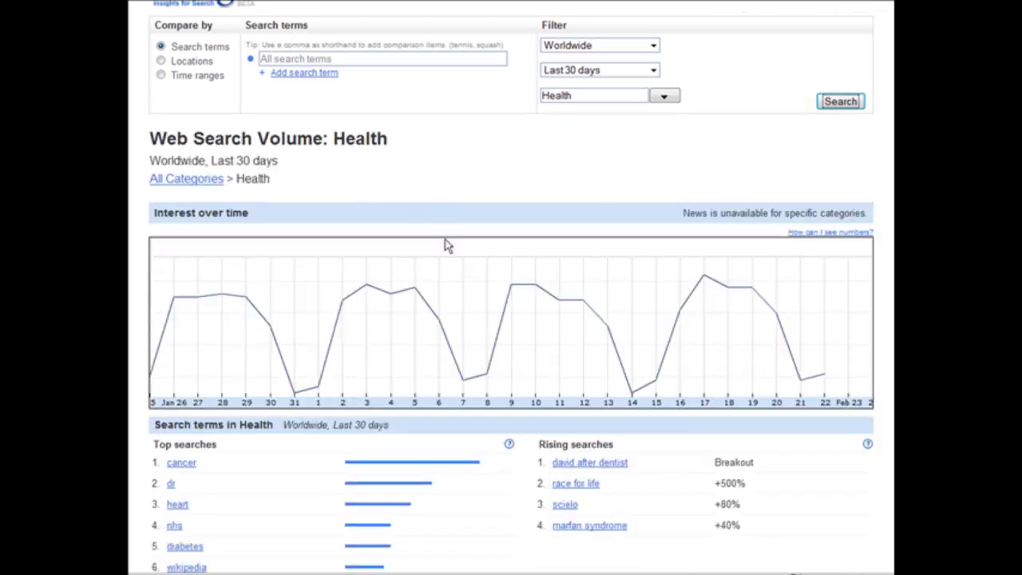
{"action": "scroll", "coordinate": [510, 238], "scroll_direction": "down", "scroll_amount": 3}
{"action": "scroll", "coordinate": [510, 238], "scroll_direction": "down", "scroll_amount": 1}
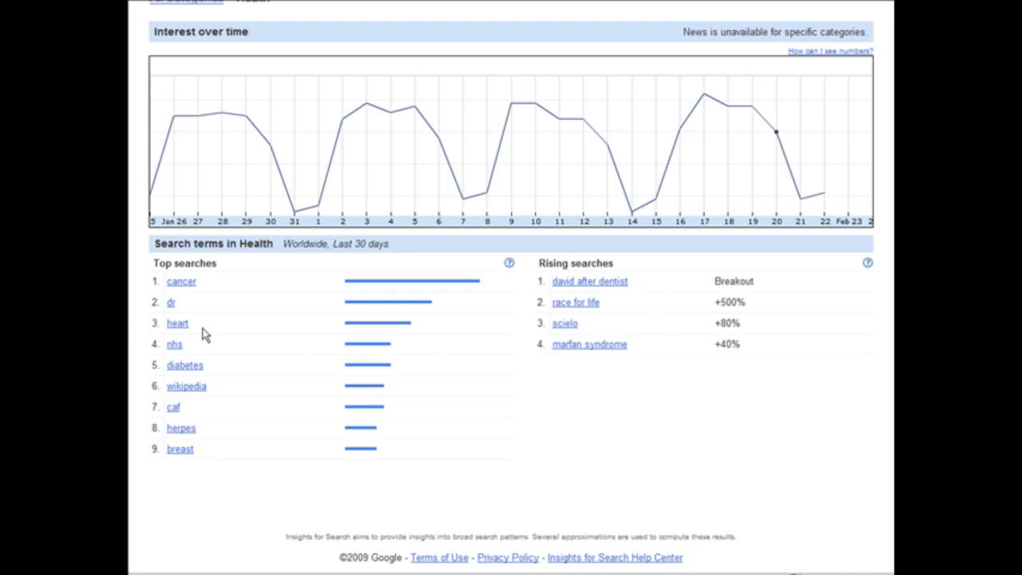
- Open the 'cancer' top search and scroll to its regional interest and related terms
{"action": "left_click", "coordinate": [183, 285]}
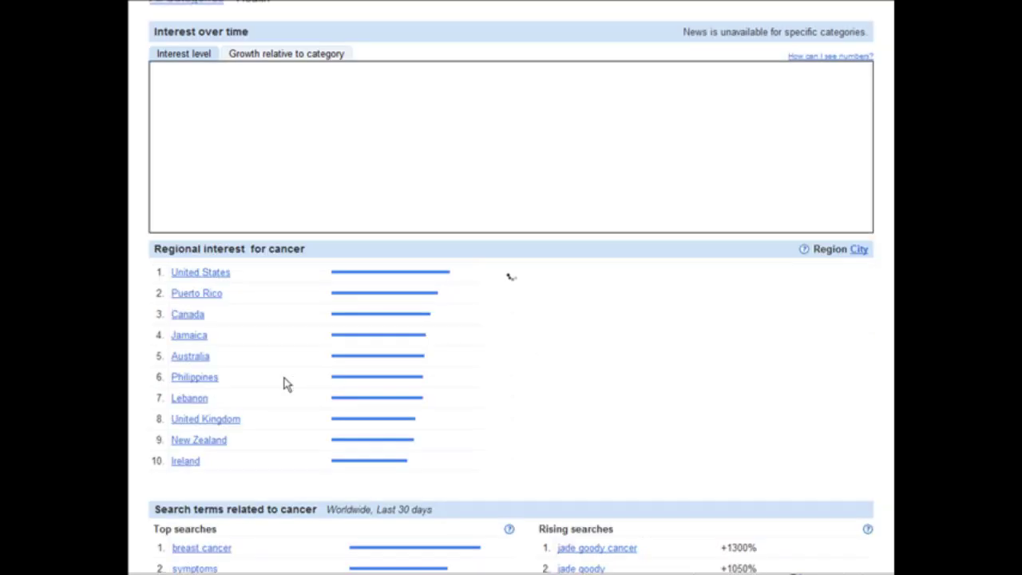
{"action": "scroll", "coordinate": [325, 287], "scroll_direction": "down", "scroll_amount": 3}
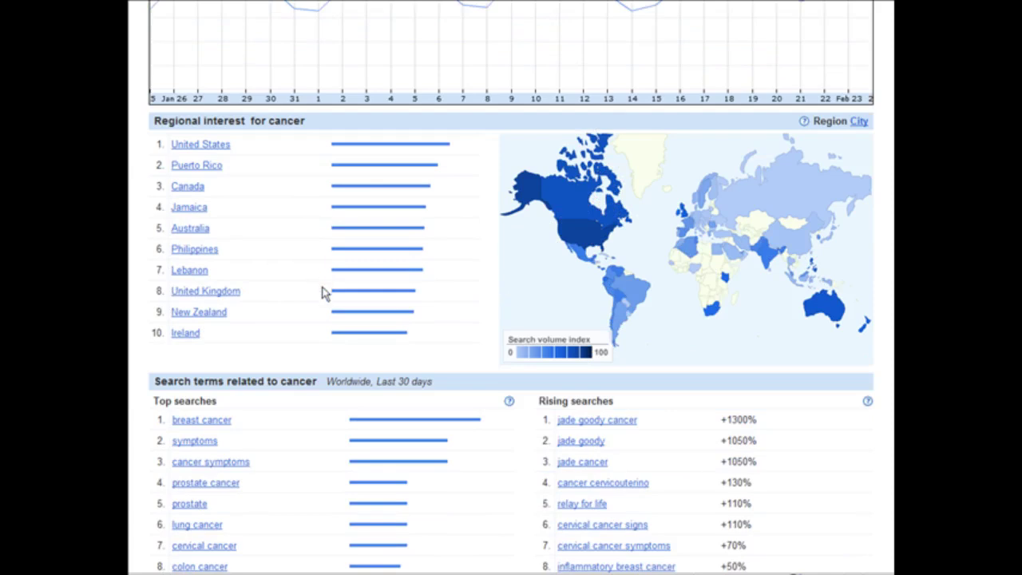
{"action": "scroll", "coordinate": [284, 257], "scroll_direction": "down", "scroll_amount": 3}
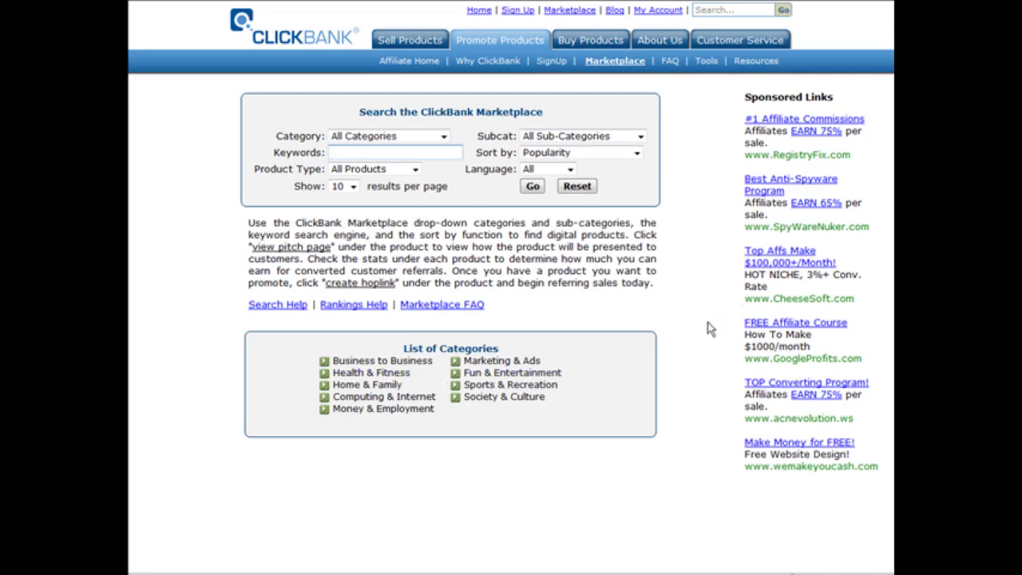
- Search the ClickBank Marketplace for 'cancer' and browse the product listings
{"action": "left_click", "coordinate": [343, 151]}
{"action": "type", "text": "cancer"}
{"action": "left_click", "coordinate": [532, 186]}
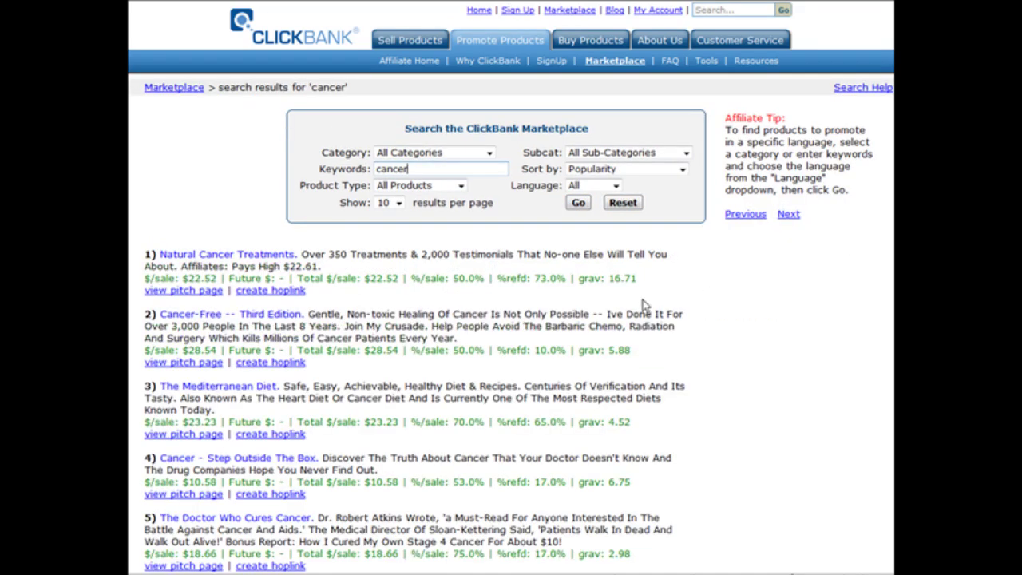
{"action": "scroll", "coordinate": [368, 272], "scroll_direction": "down", "scroll_amount": 2}
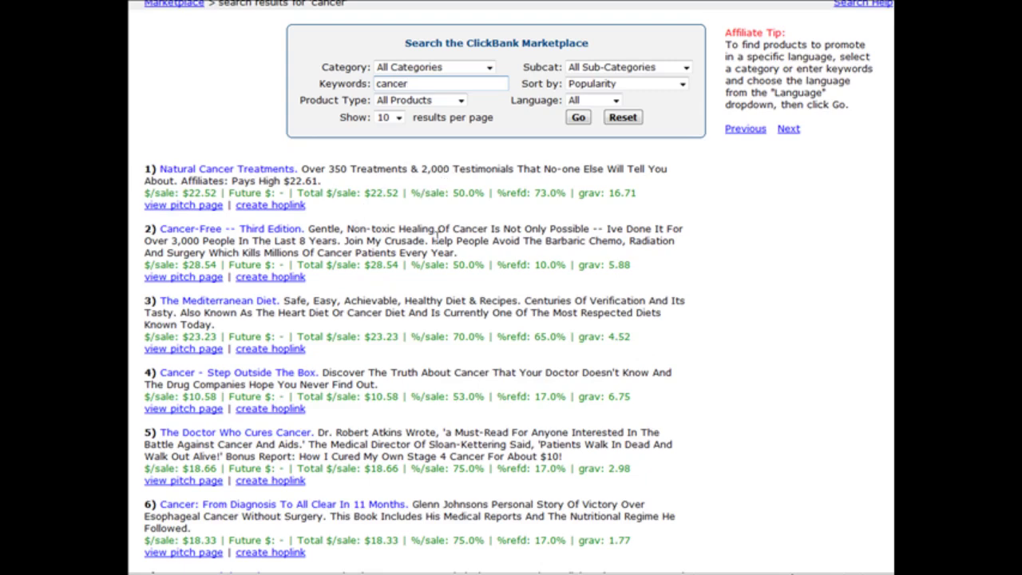
{"action": "scroll", "coordinate": [437, 240], "scroll_direction": "down", "scroll_amount": 1}
{"action": "scroll", "coordinate": [440, 247], "scroll_direction": "up", "scroll_amount": 3}
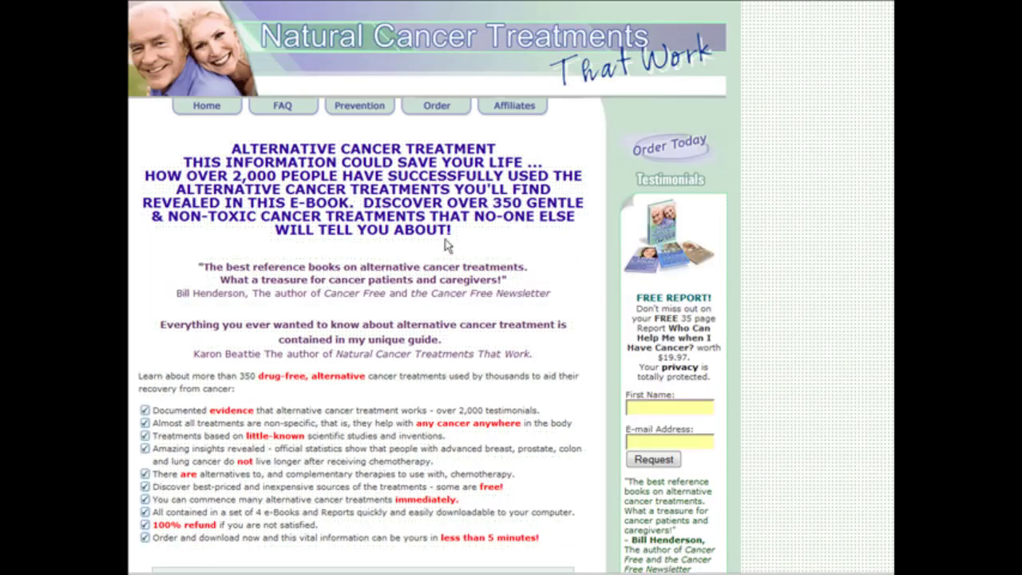
- Scroll through the Natural Cancer Treatments sales page to read the offer
{"action": "scroll", "coordinate": [533, 246], "scroll_direction": "down", "scroll_amount": 2}
{"action": "scroll", "coordinate": [537, 247], "scroll_direction": "down", "scroll_amount": 1}
{"action": "scroll", "coordinate": [480, 248], "scroll_direction": "down", "scroll_amount": 4}
{"action": "scroll", "coordinate": [441, 247], "scroll_direction": "down", "scroll_amount": 3}
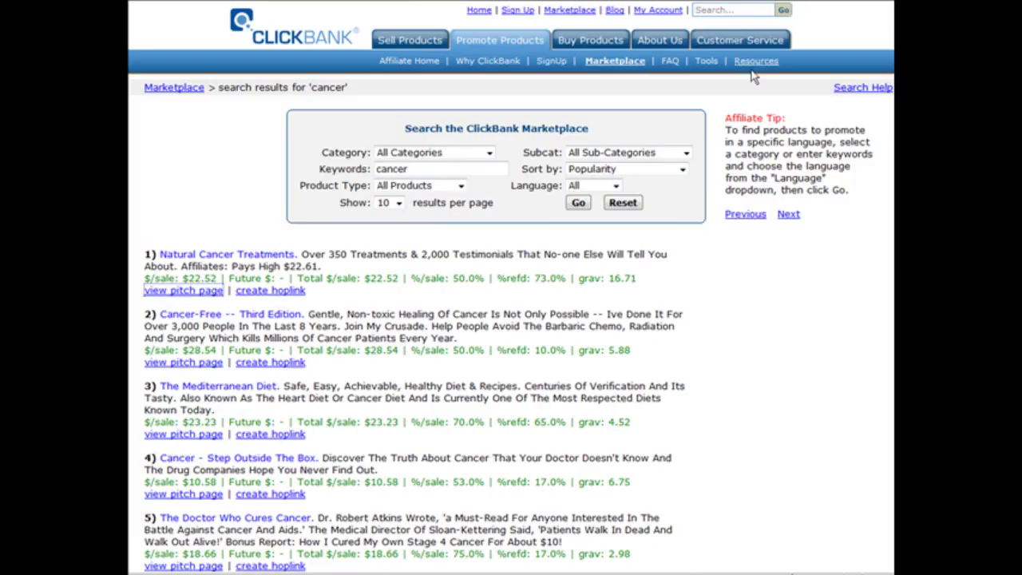
{"action": "left_click", "coordinate": [294, 295]}
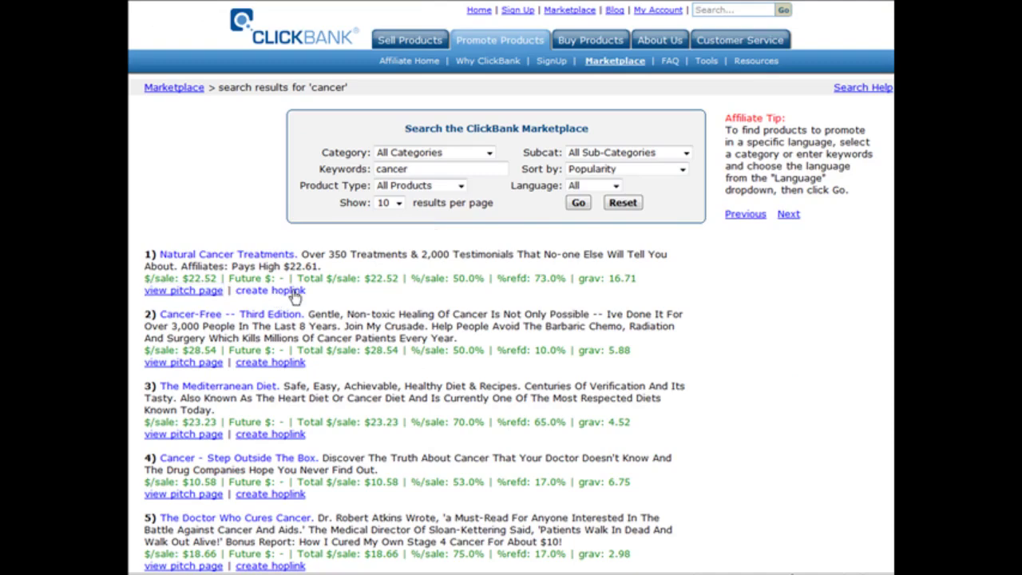